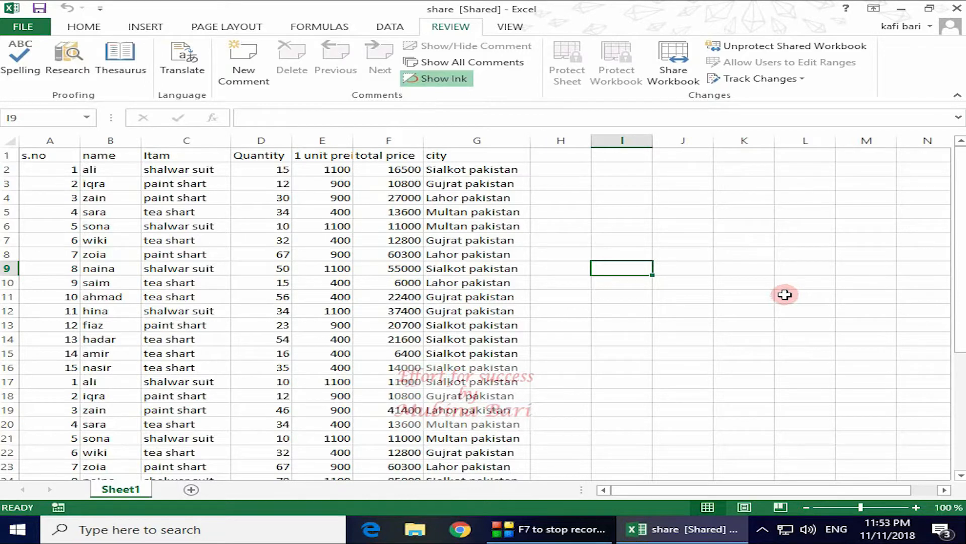
# Step: Set tracked-change highlighting to show all changes by everyone, highlighted on screen
pyautogui.click(802, 79)
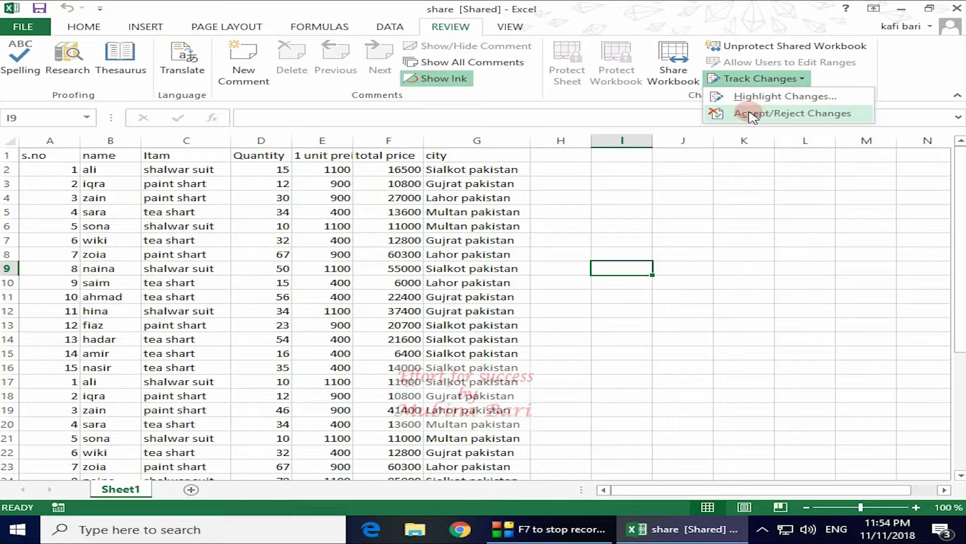
pyautogui.click(782, 97)
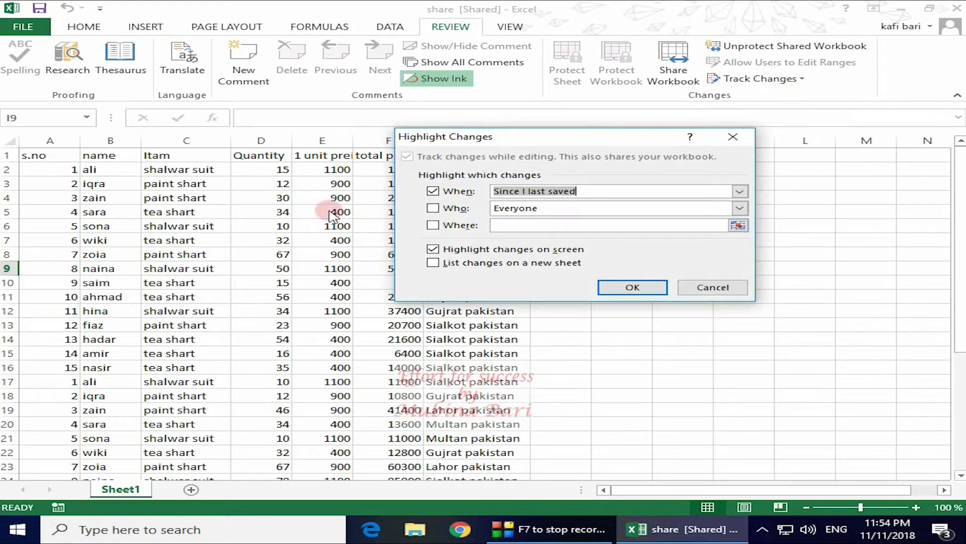
pyautogui.click(739, 191)
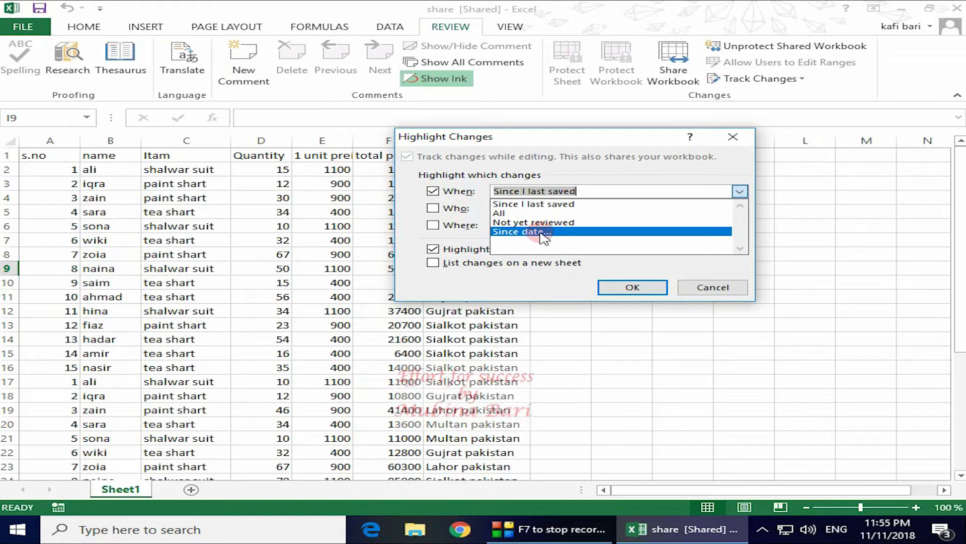
pyautogui.click(501, 212)
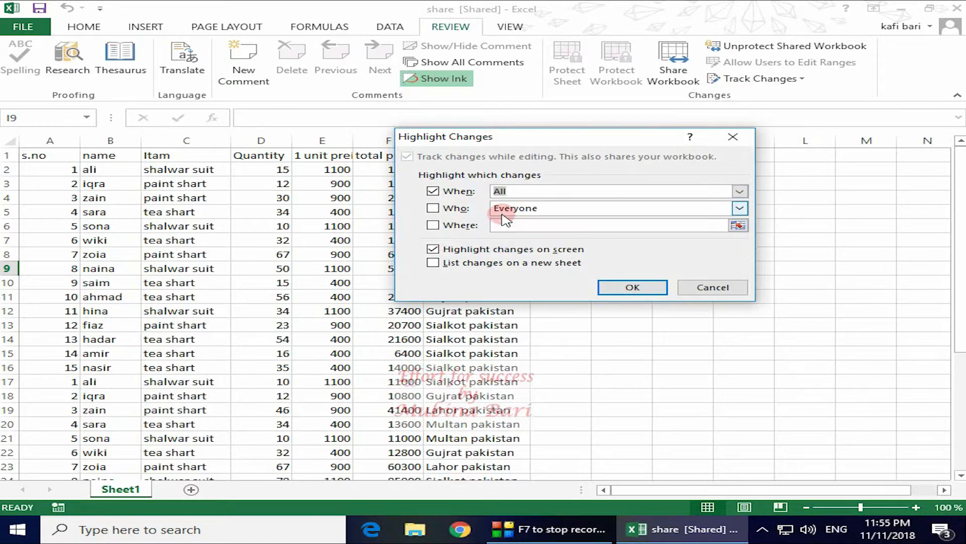
pyautogui.click(740, 208)
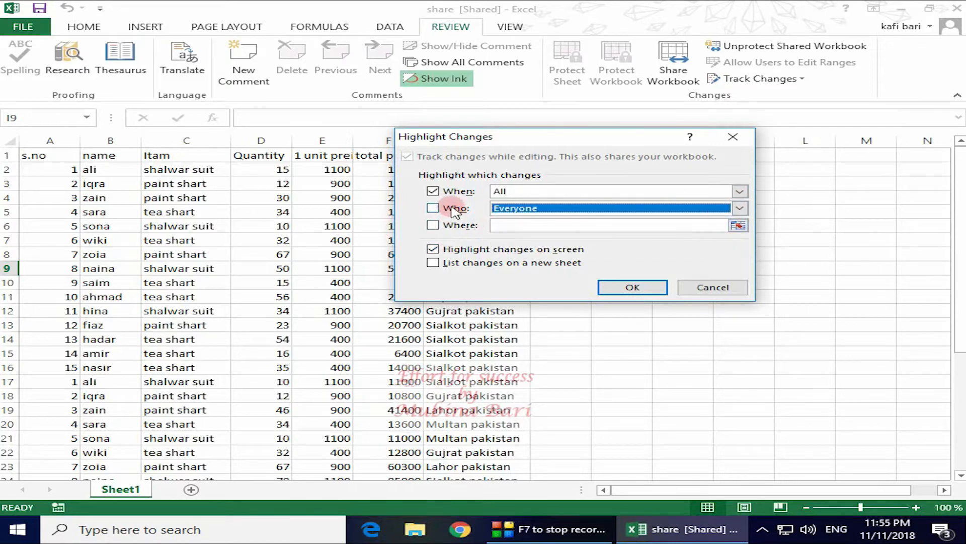
pyautogui.click(740, 209)
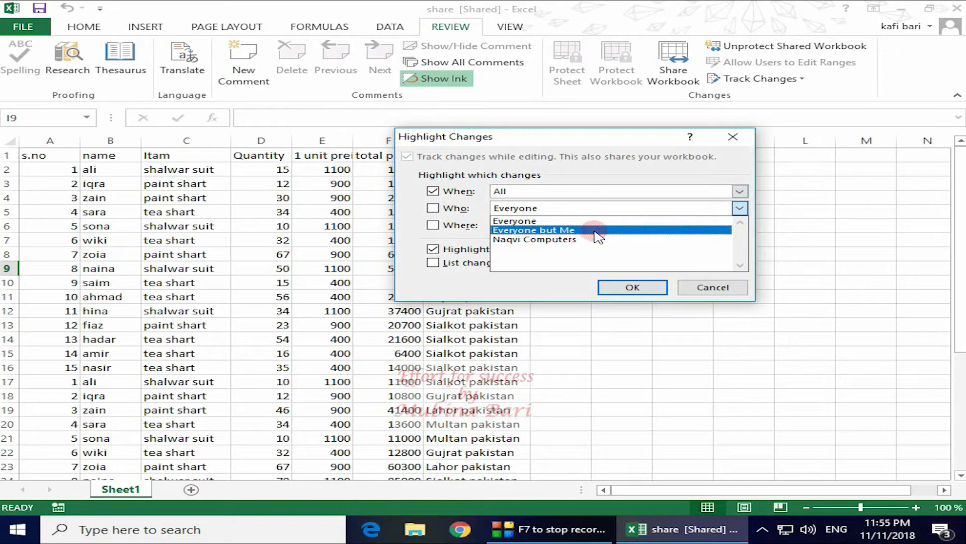
pyautogui.click(534, 222)
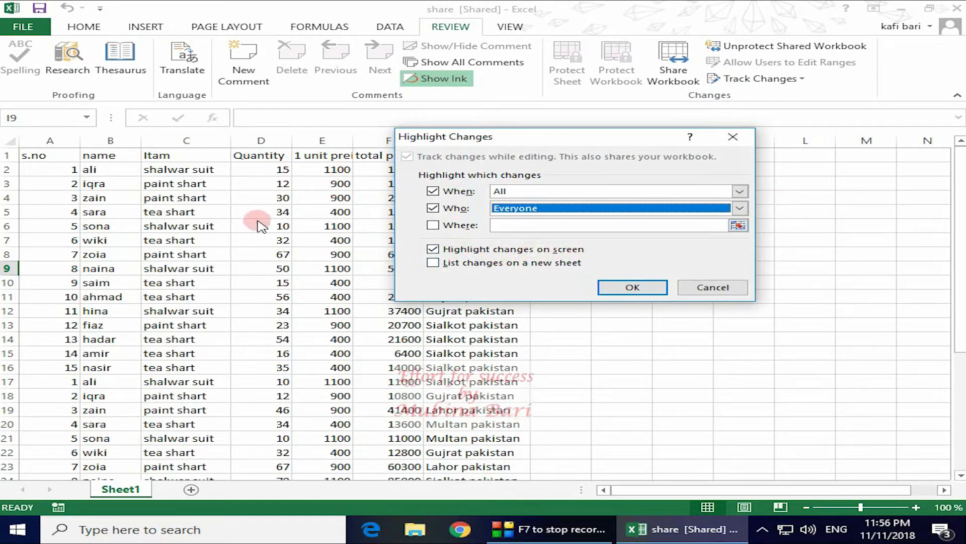
pyautogui.click(620, 285)
pyautogui.click(485, 304)
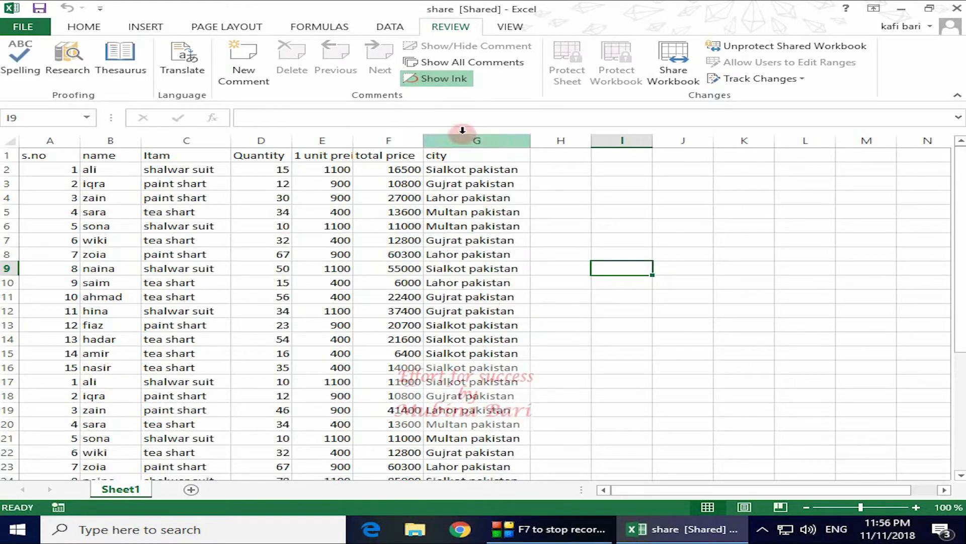
# Step: Change the quantity in cell D2 to 25
pyautogui.click(277, 171)
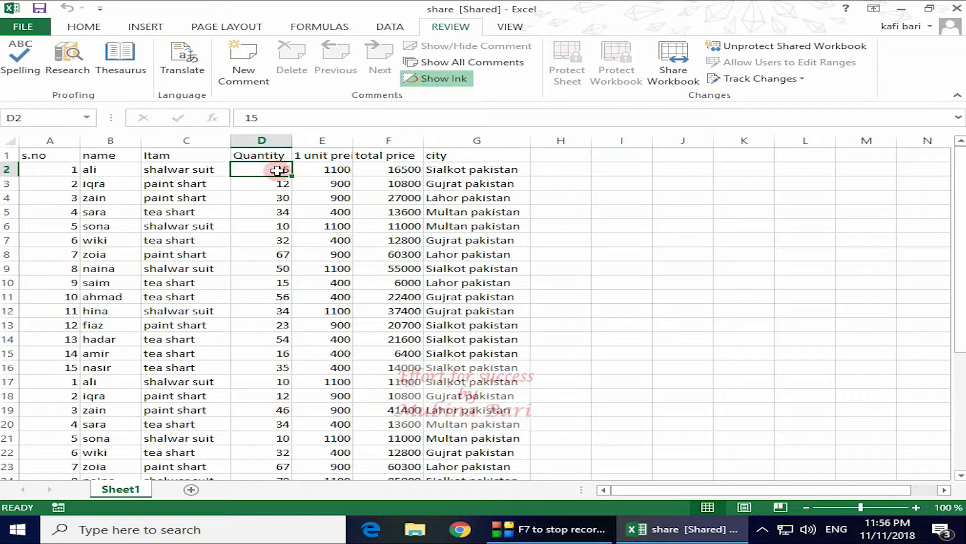
pyautogui.write('25')
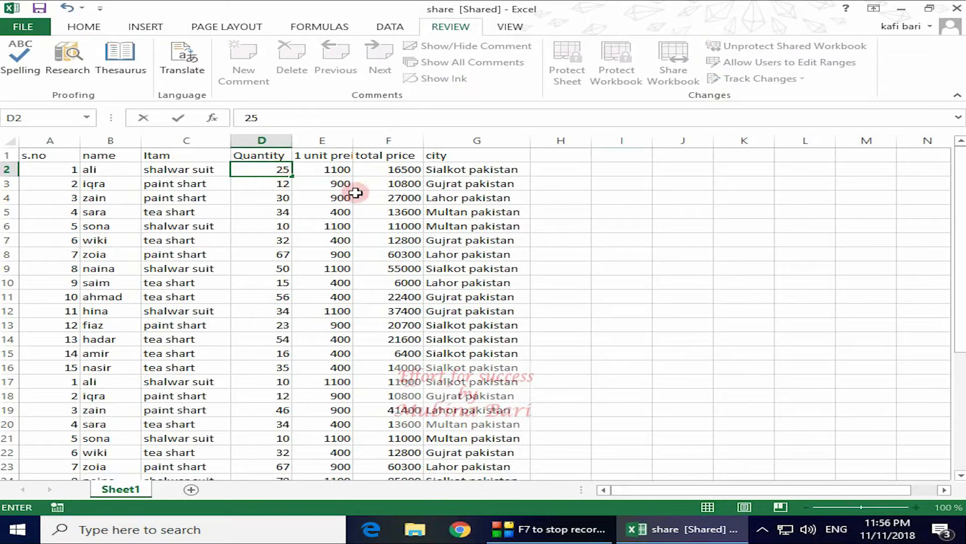
pyautogui.click(553, 220)
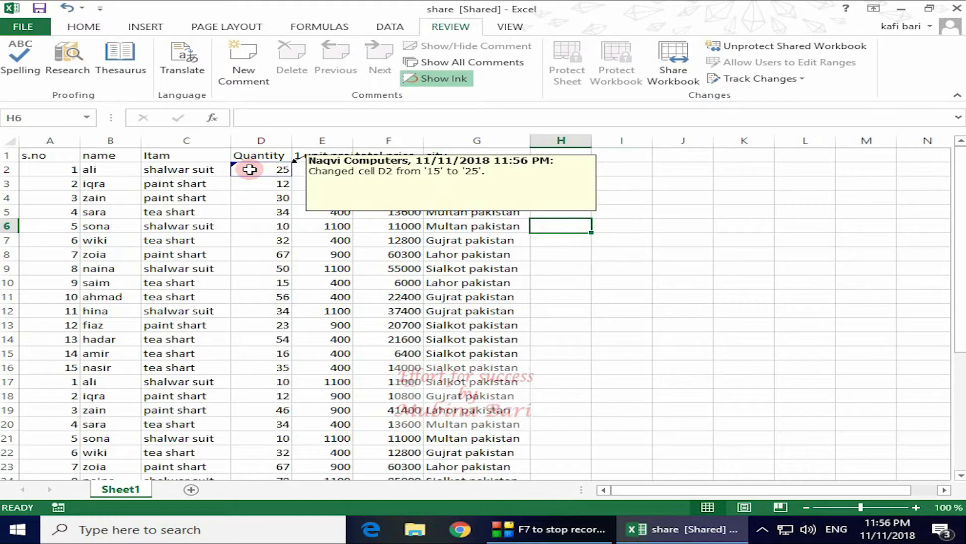
# Step: Replace the city in cell G2 with "lahore pakistan"
pyautogui.click(462, 171)
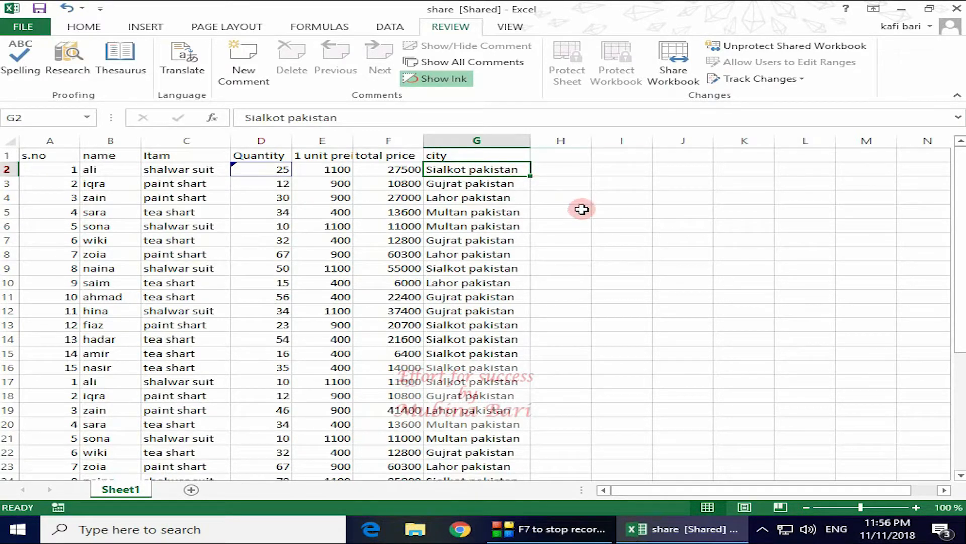
pyautogui.write('lahore pakistan')
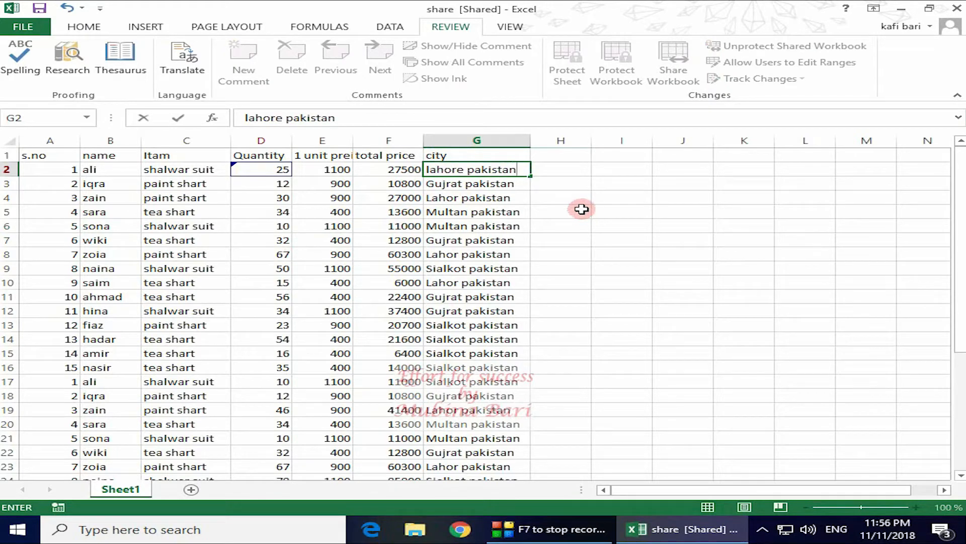
pyautogui.click(583, 221)
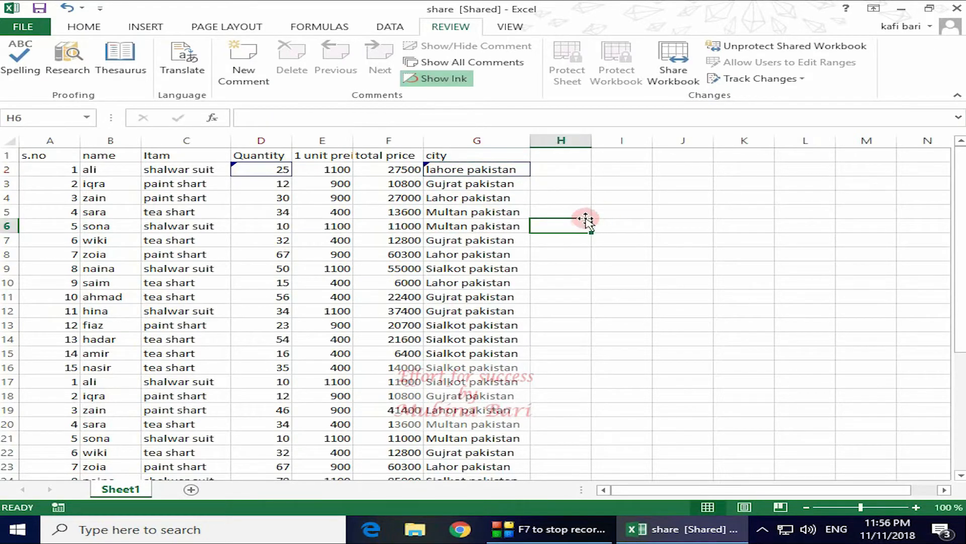
pyautogui.moveTo(454, 168)
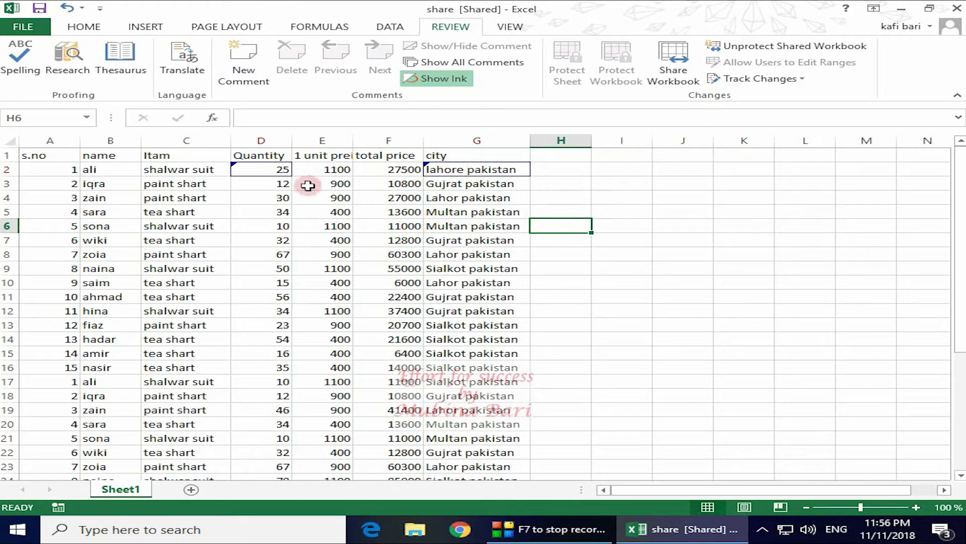
# Step: Change the quantity in cell D9 to 60 and view the change notes on the edited cells
pyautogui.click(269, 267)
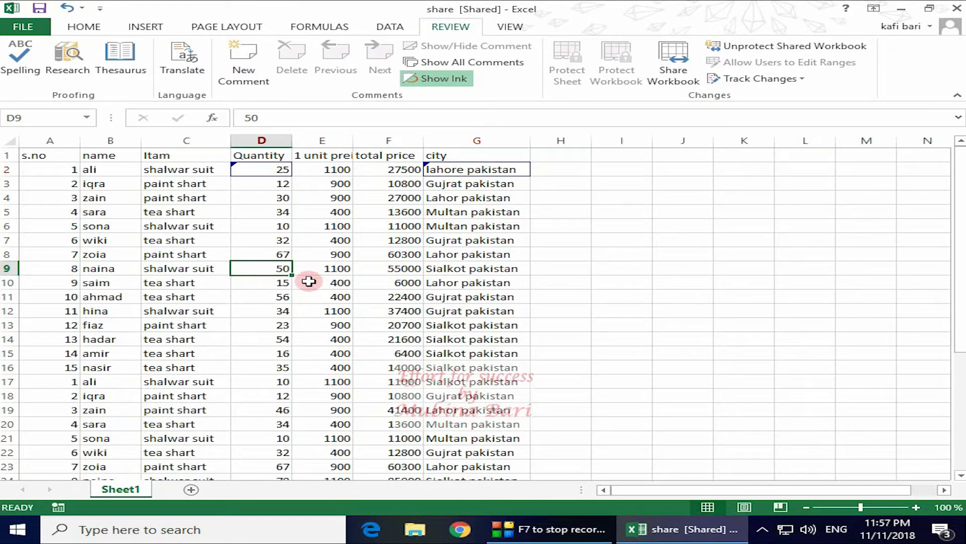
pyautogui.write('60')
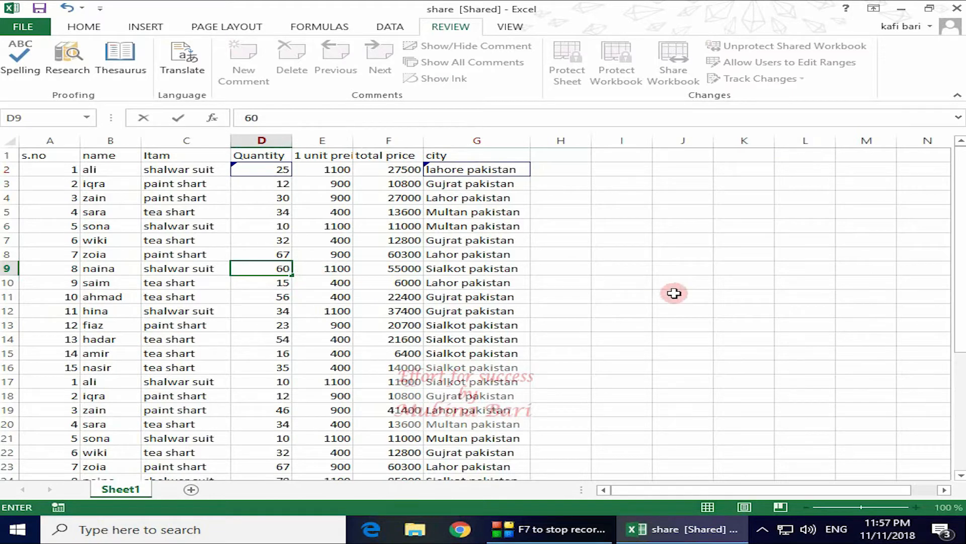
pyautogui.click(674, 293)
pyautogui.moveTo(281, 267)
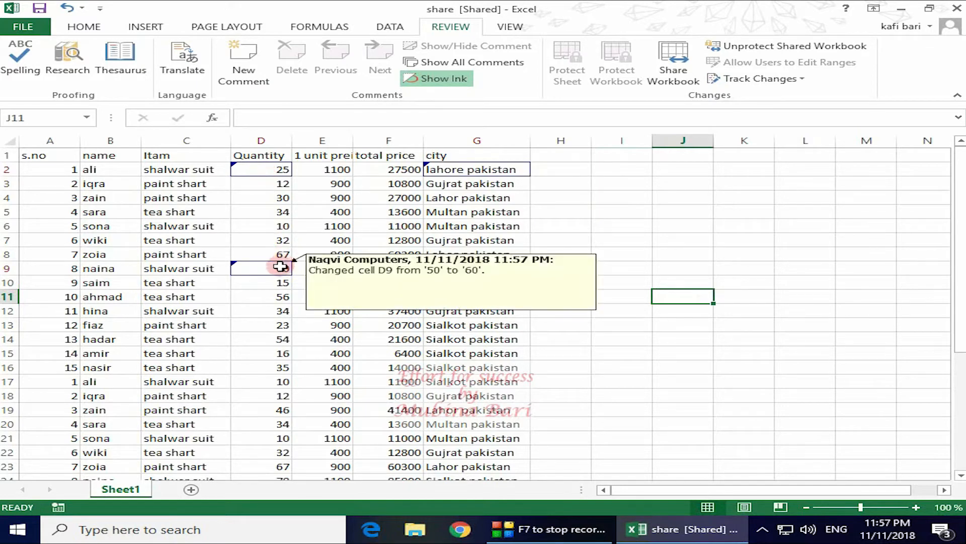
pyautogui.moveTo(439, 169)
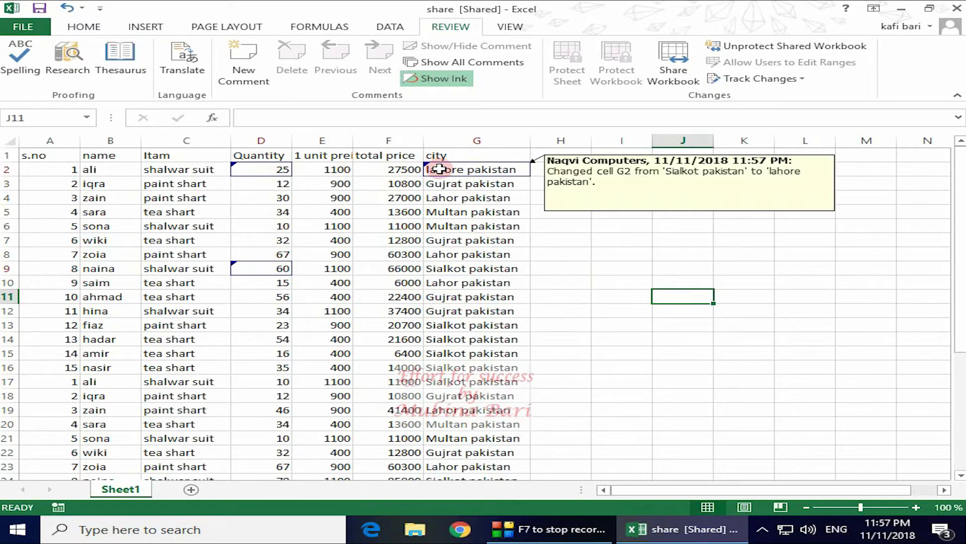
pyautogui.moveTo(270, 171)
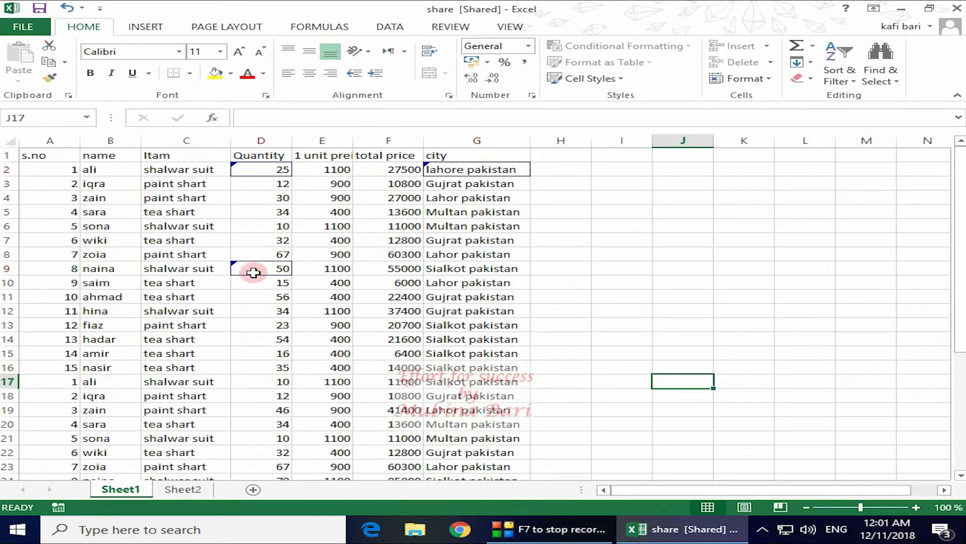
# Step: Start an accept/reject review of not yet reviewed changes by everyone, allowing the workbook to be saved
pyautogui.moveTo(262, 271)
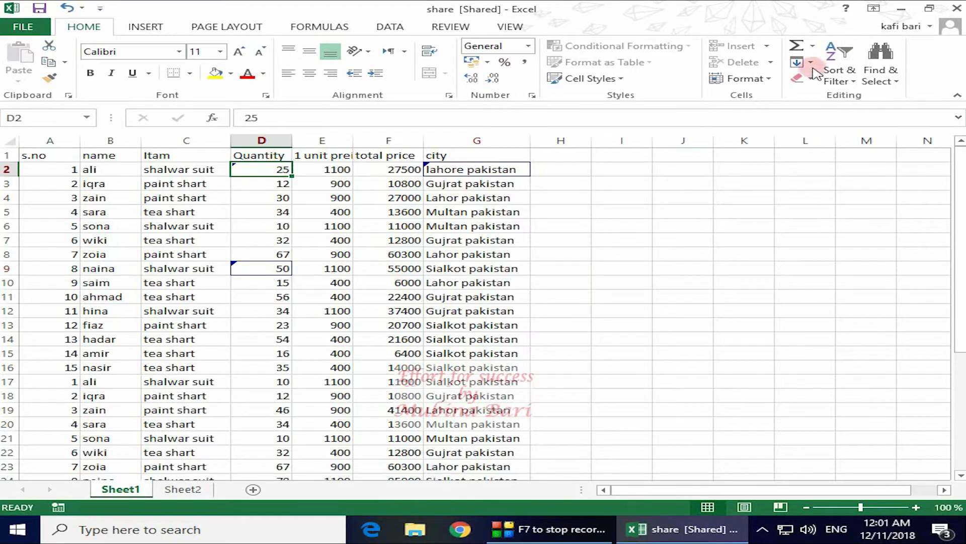
pyautogui.click(451, 26)
pyautogui.click(787, 79)
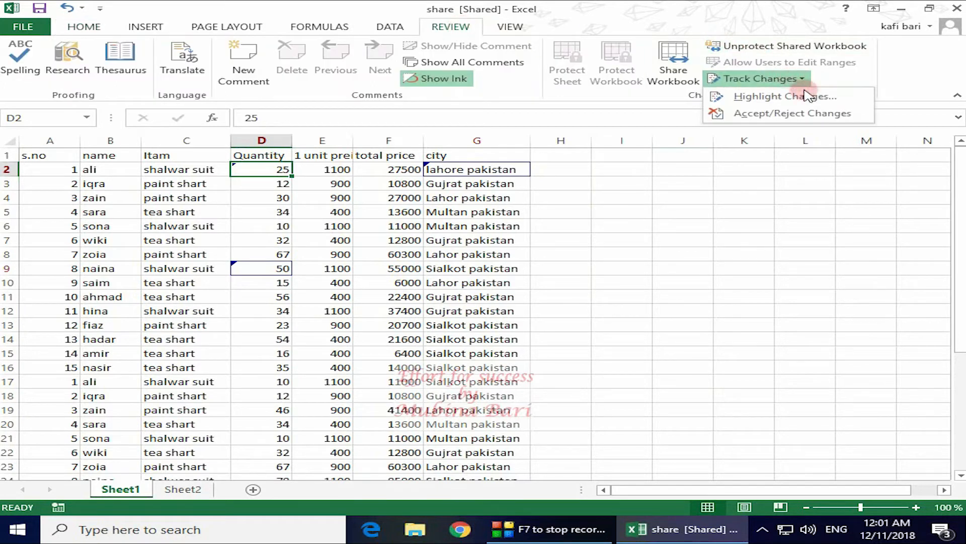
pyautogui.click(793, 114)
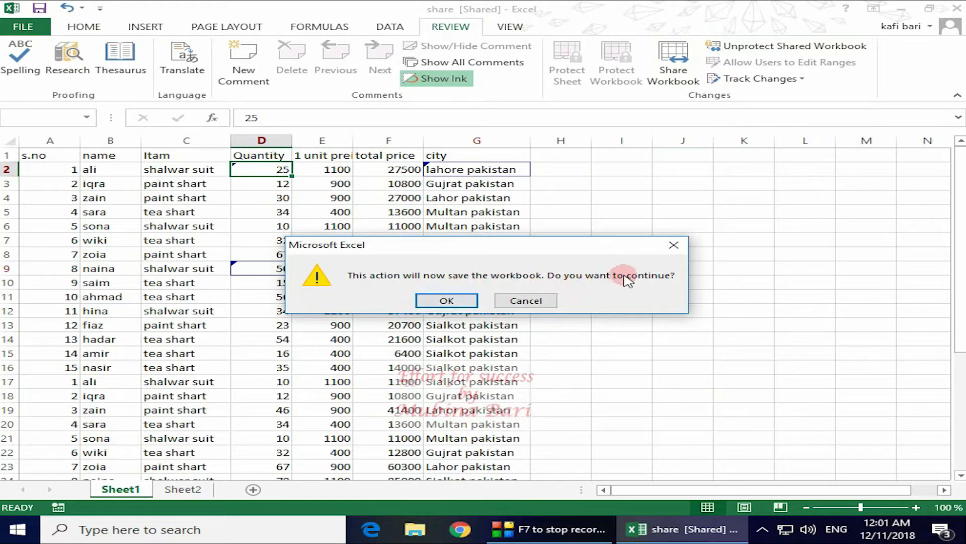
pyautogui.click(449, 302)
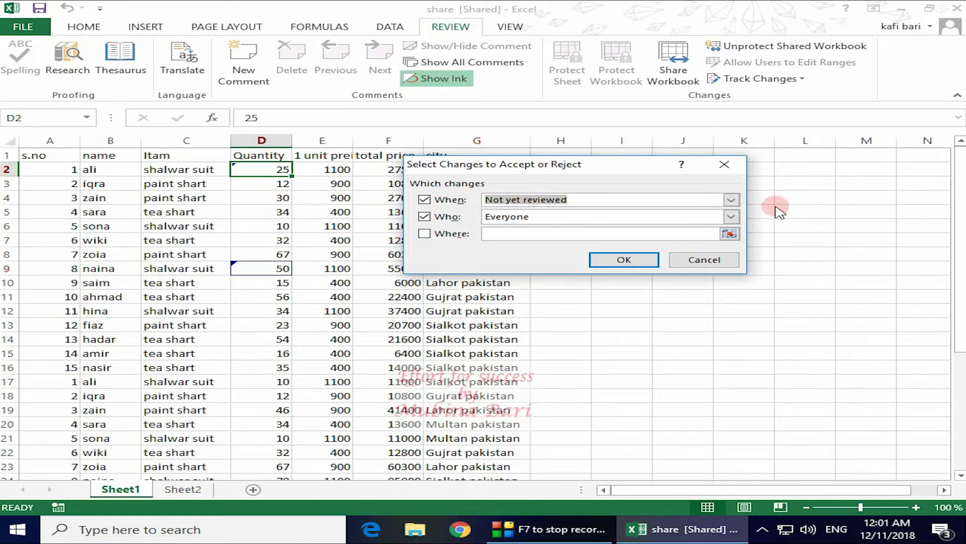
pyautogui.click(624, 260)
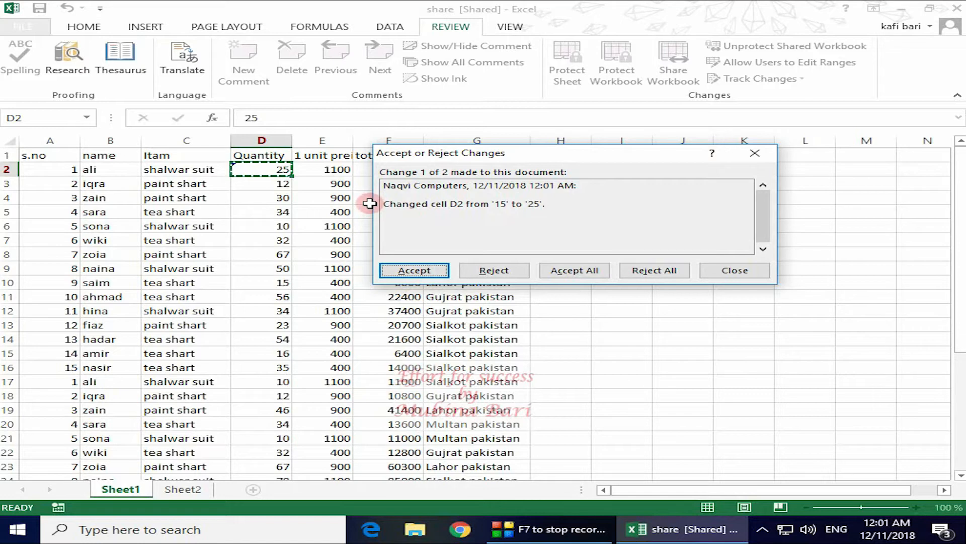
# Step: Accept the tracked quantity change in cell D2 and reject the tracked city change in cell G2
pyautogui.moveTo(641, 157); pyautogui.dragTo(790, 149)
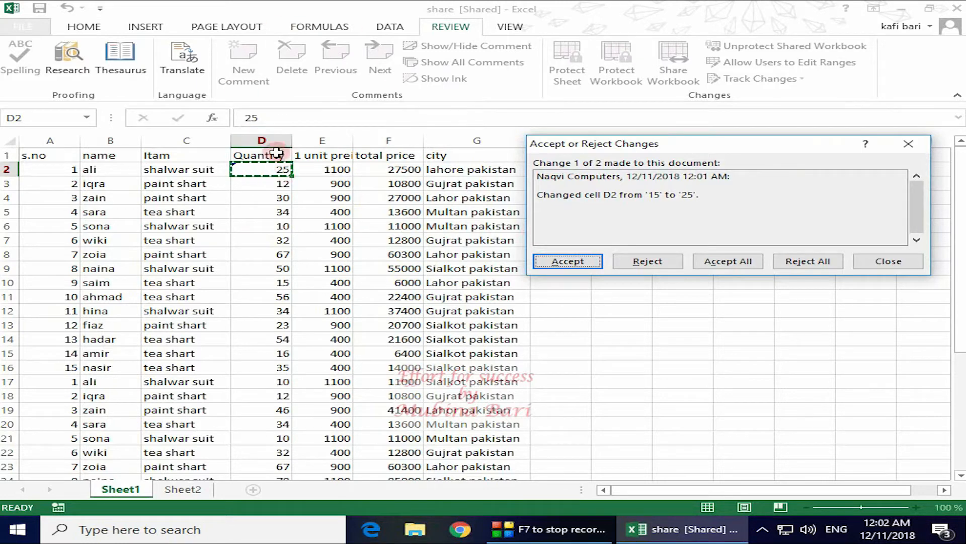
pyautogui.click(586, 261)
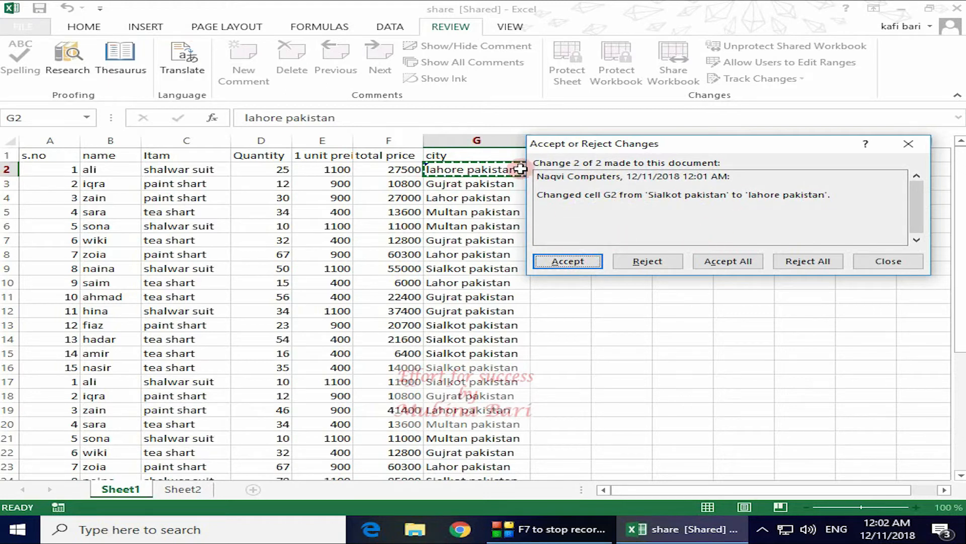
pyautogui.click(648, 260)
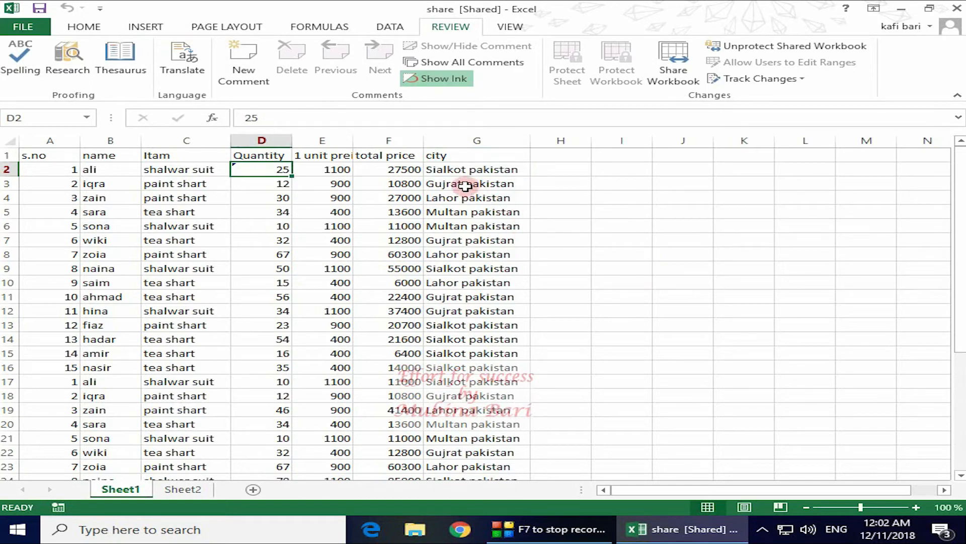
pyautogui.click(579, 241)
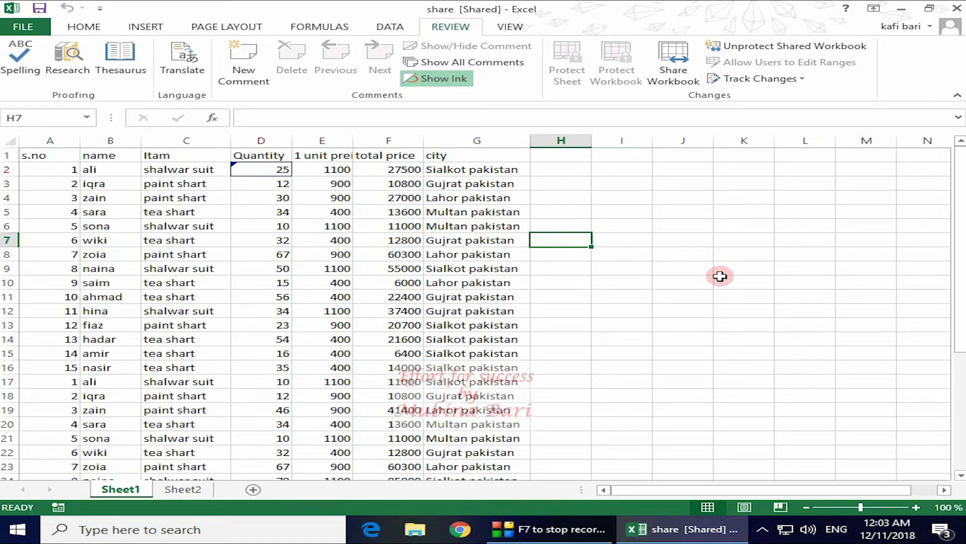
# Step: Set the quantity in cell D9 to 60
pyautogui.click(283, 270)
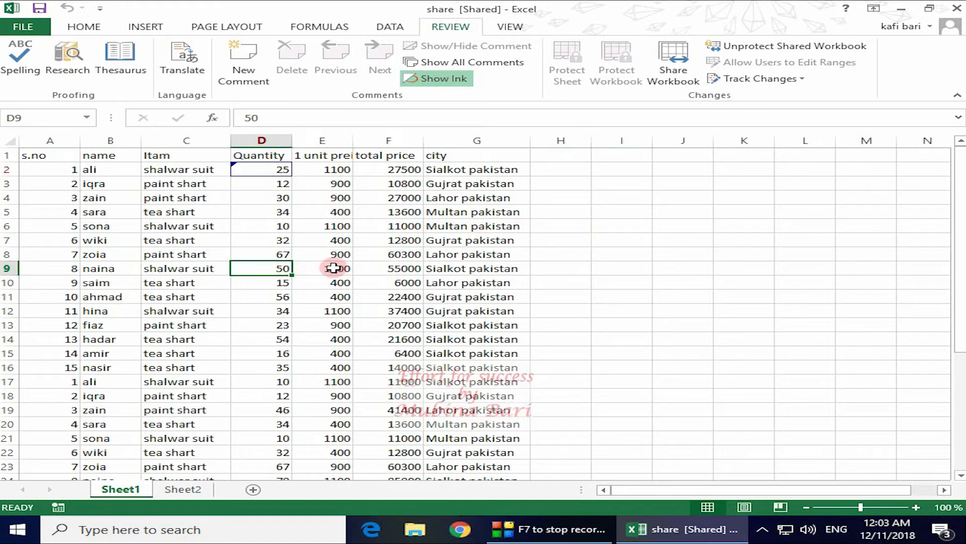
pyautogui.write('60')
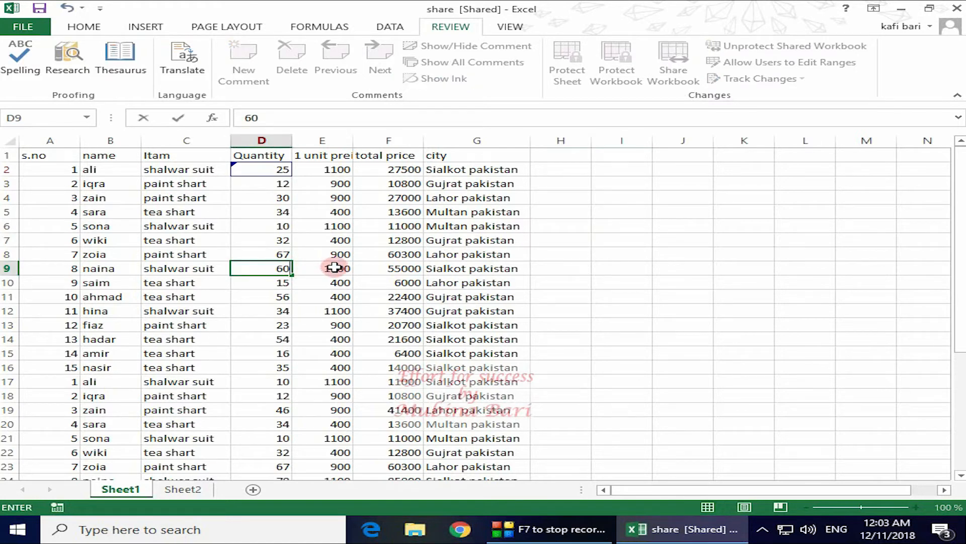
pyautogui.click(610, 287)
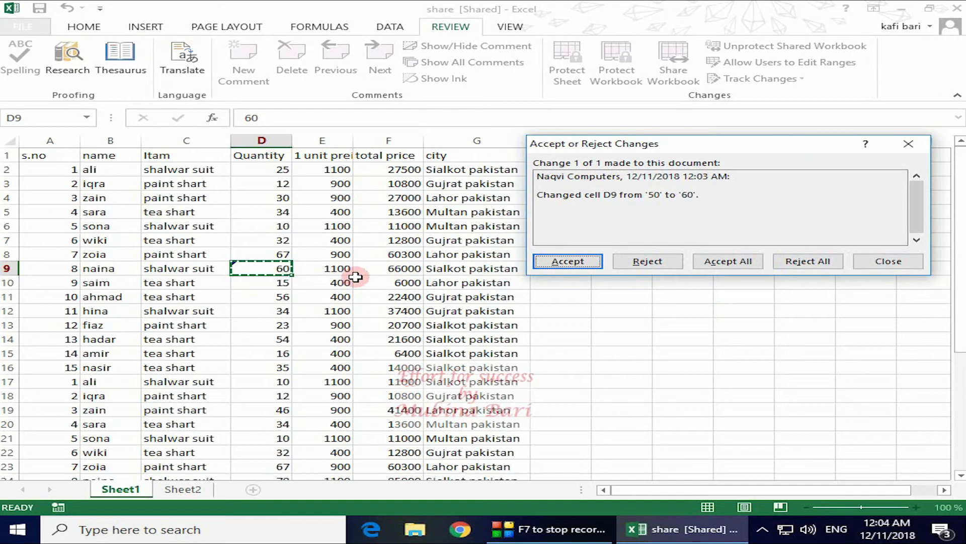
# Step: Accept the tracked change in cell D9 and check the cell's value
pyautogui.click(597, 264)
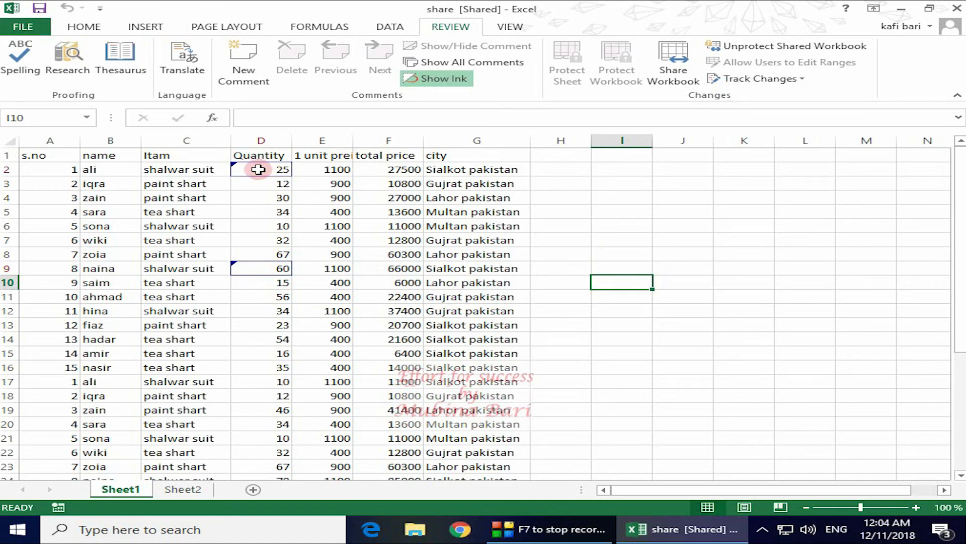
pyautogui.click(275, 268)
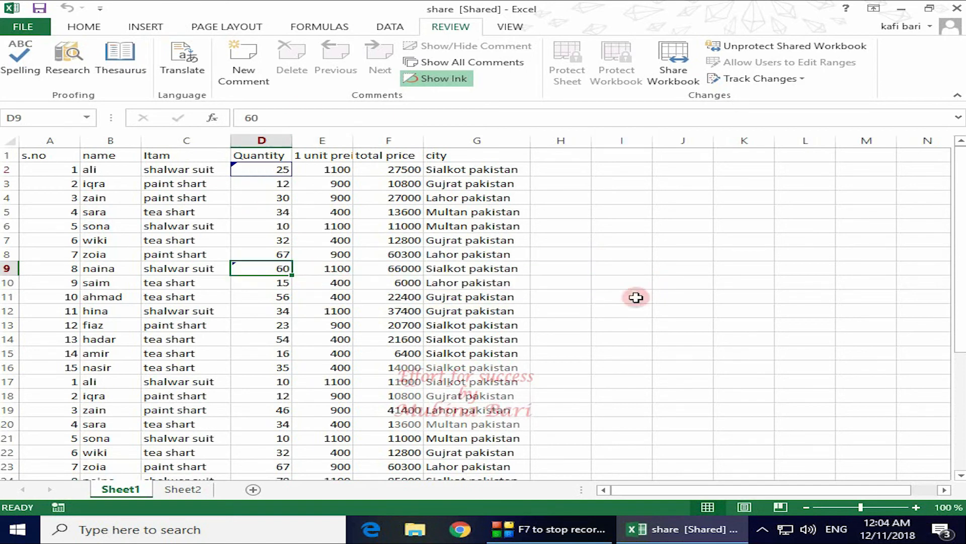
pyautogui.click(710, 237)
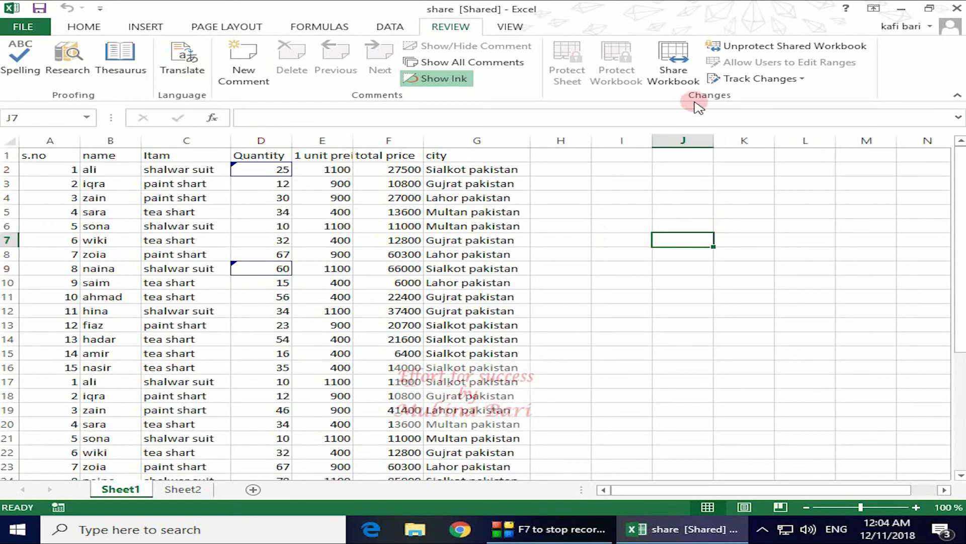